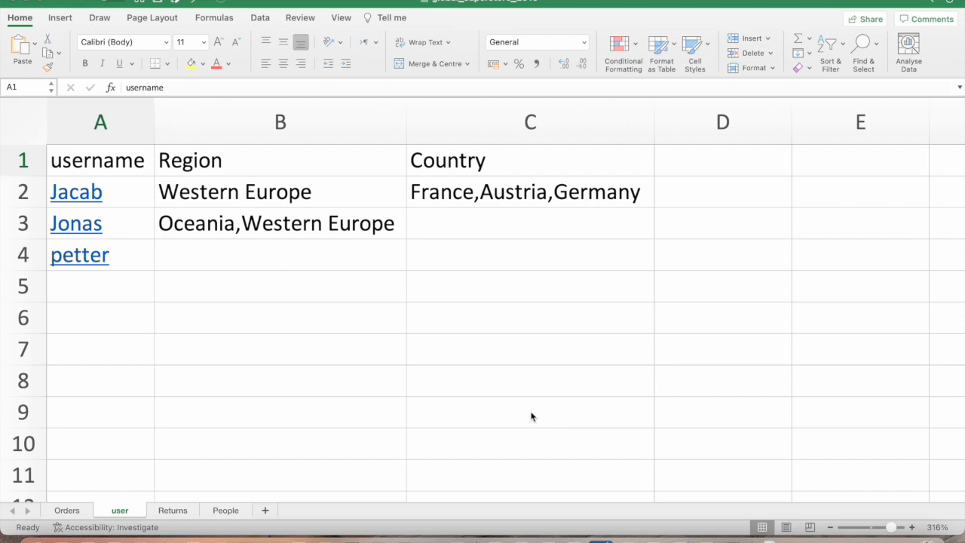
click(130, 172)
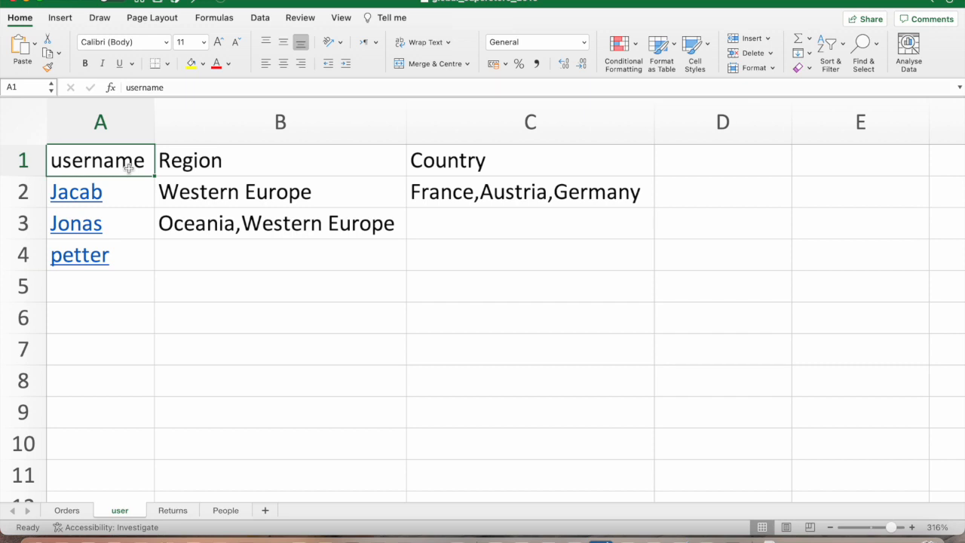
drag(129, 167, 123, 267)
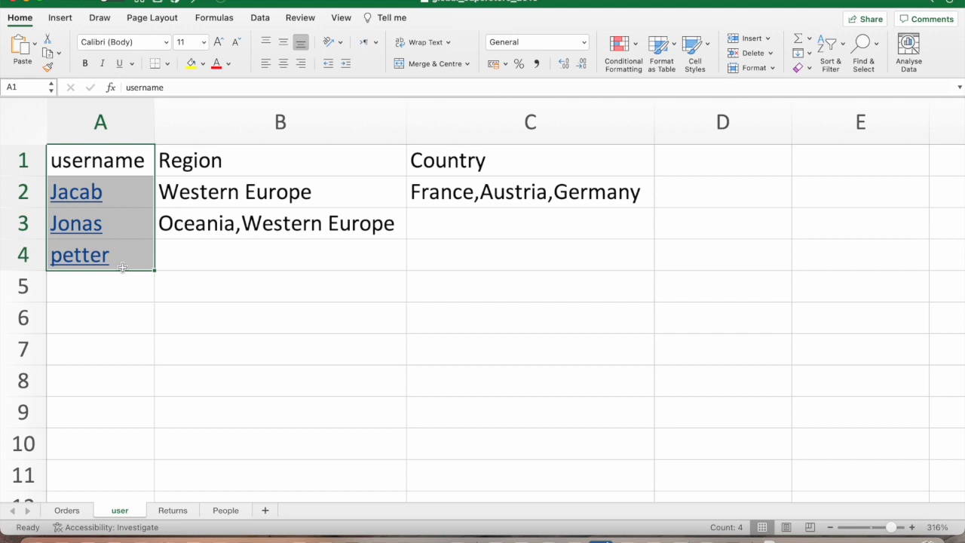
click(195, 162)
drag(223, 179, 491, 246)
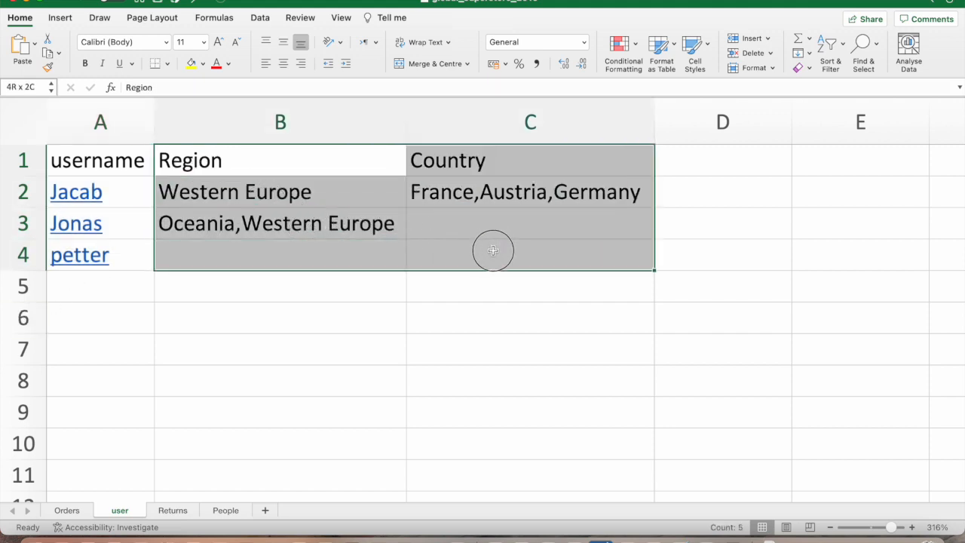
click(216, 63)
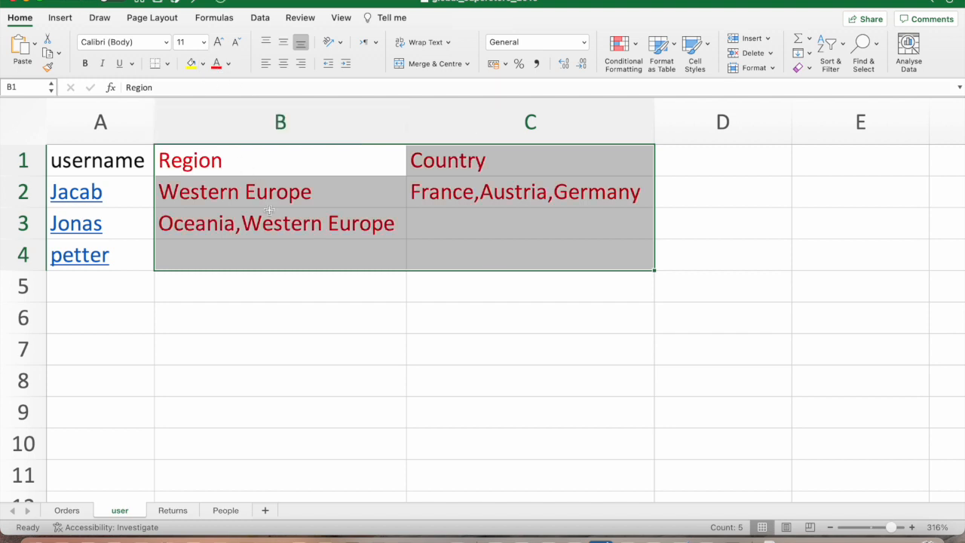
key(cmd+z)
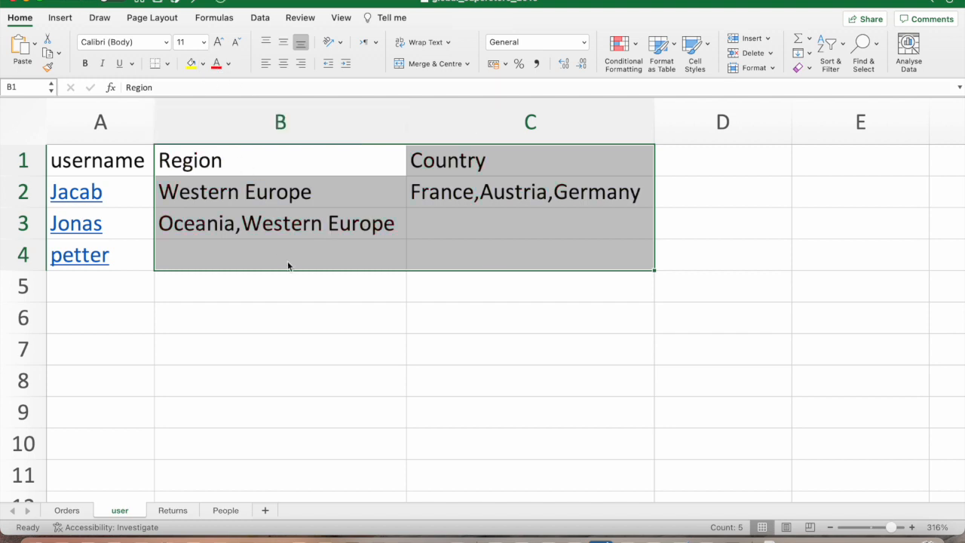
Colour the text of the Region and Country header cells (B1:C1) on the user sheet red
click(288, 261)
drag(224, 162, 452, 157)
click(224, 63)
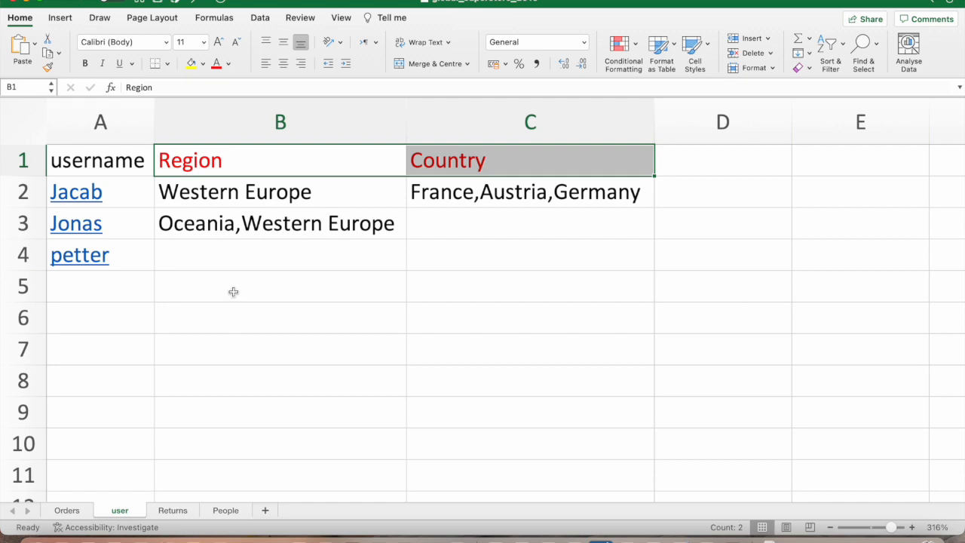
Examine the Country and Region columns of the order data on the Orders sheet
click(66, 511)
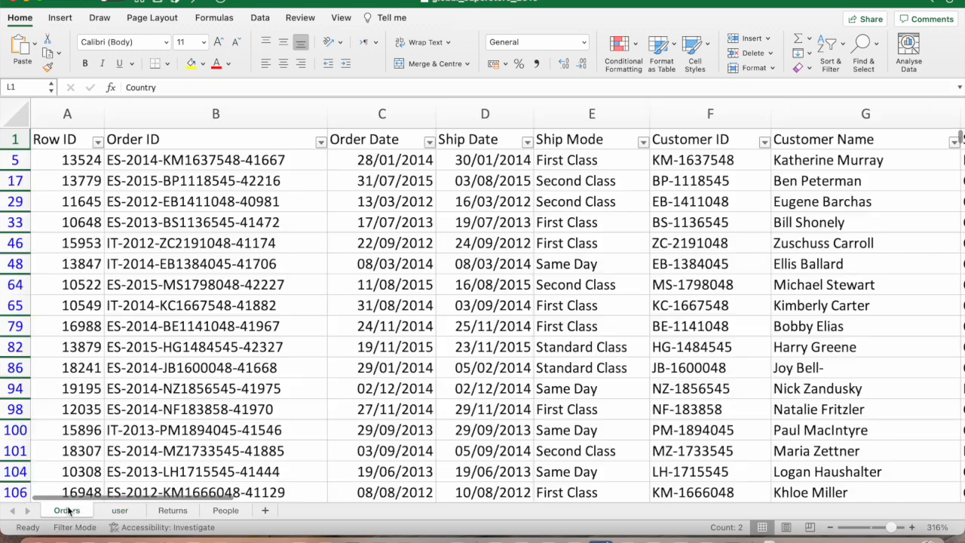
click(553, 208)
key(Right)
key(Right)
key(Right)
key(Right)
key(Right)
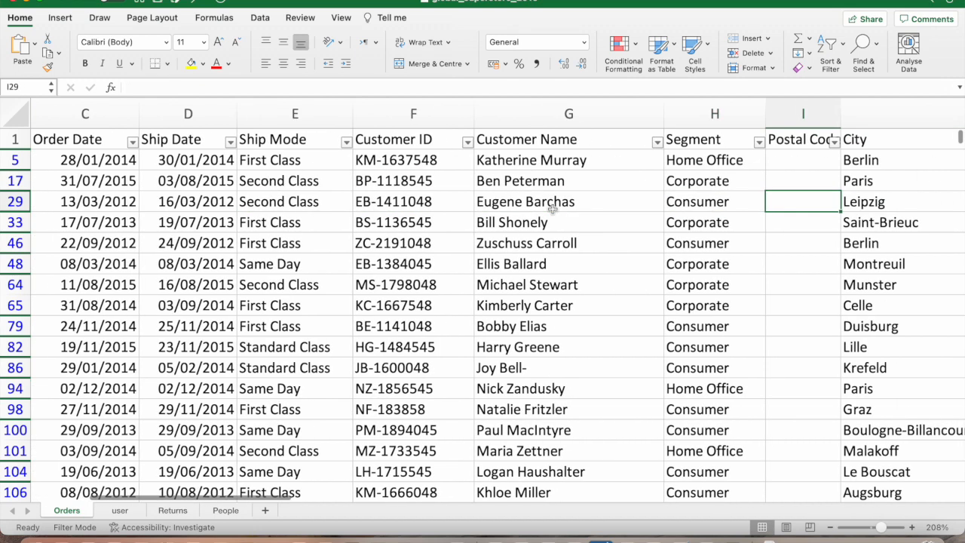
key(Right)
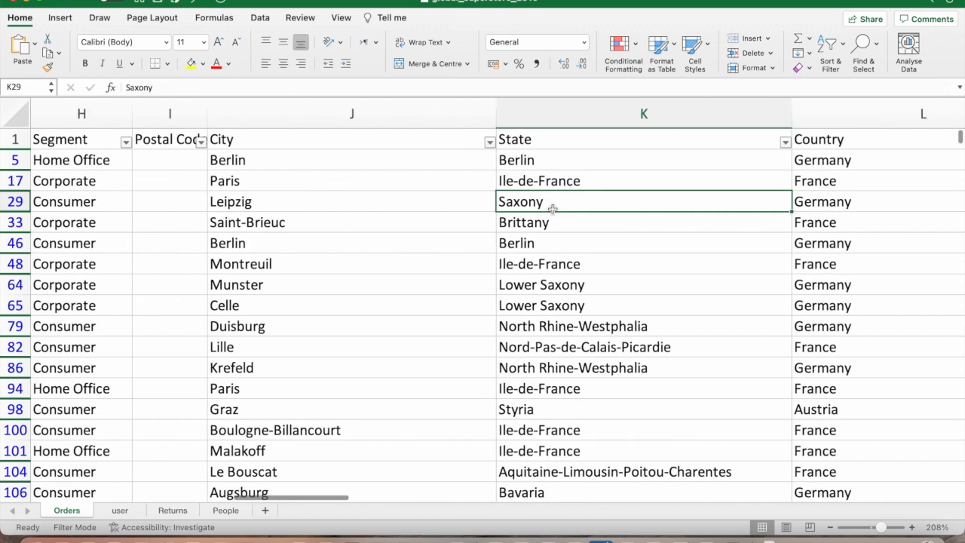
key(Up)
key(Up)
key(Up)
key(Right)
key(Right)
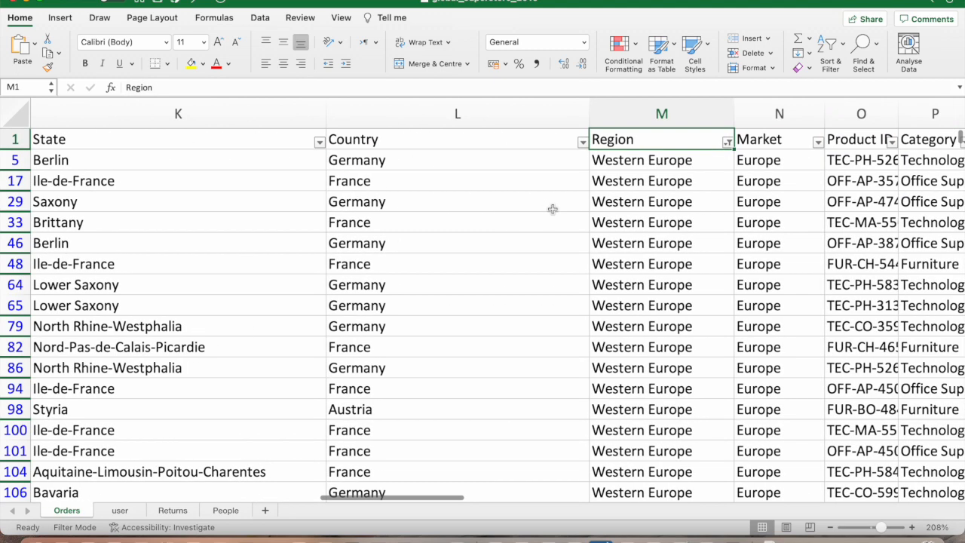
key(Left)
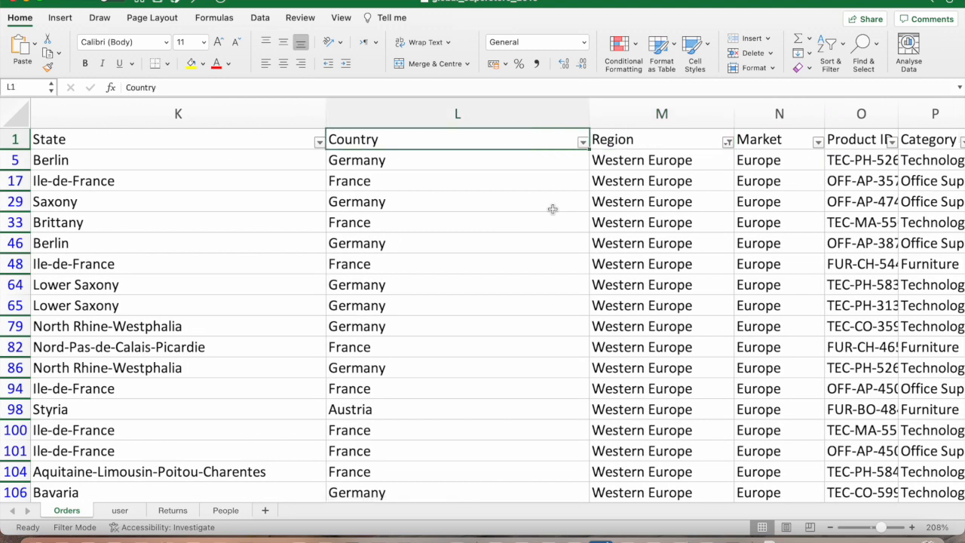
click(632, 139)
click(534, 136)
click(509, 160)
click(513, 141)
Review the Region and Country access values assigned to the first two users on the user sheet
click(119, 510)
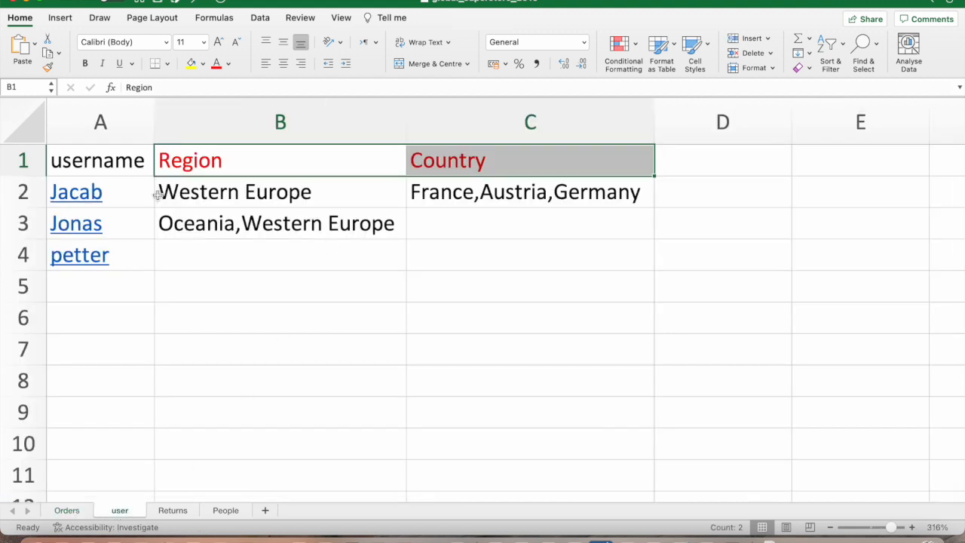
click(224, 194)
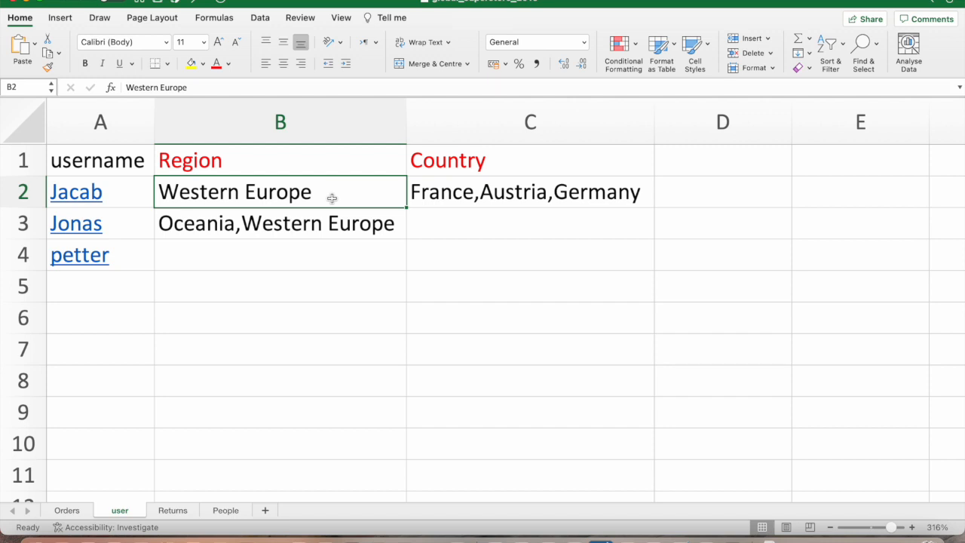
click(434, 194)
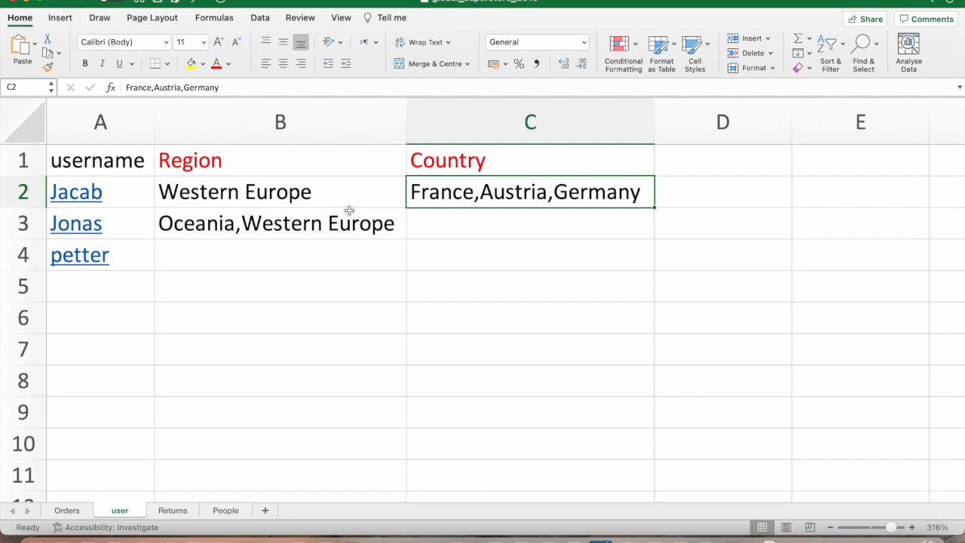
click(140, 221)
click(216, 225)
click(447, 223)
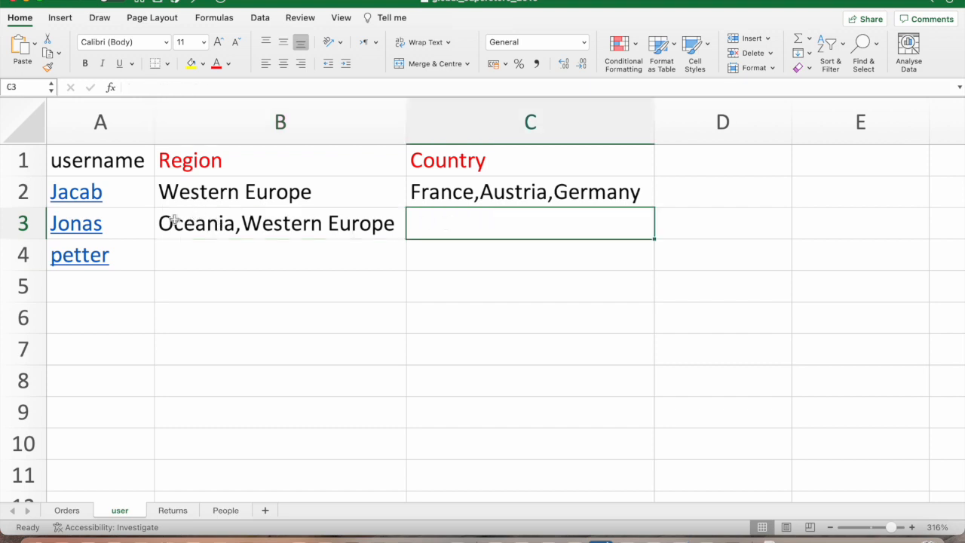
click(105, 225)
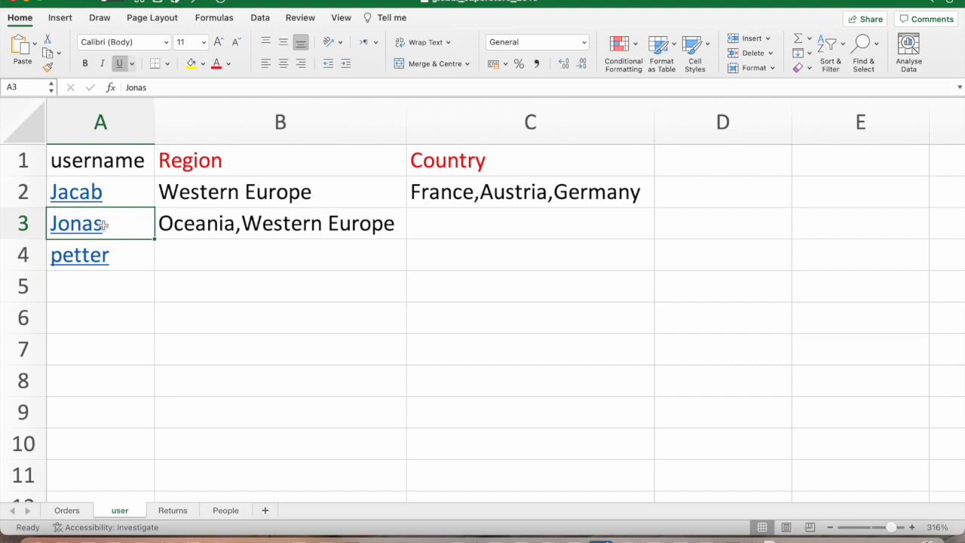
click(240, 219)
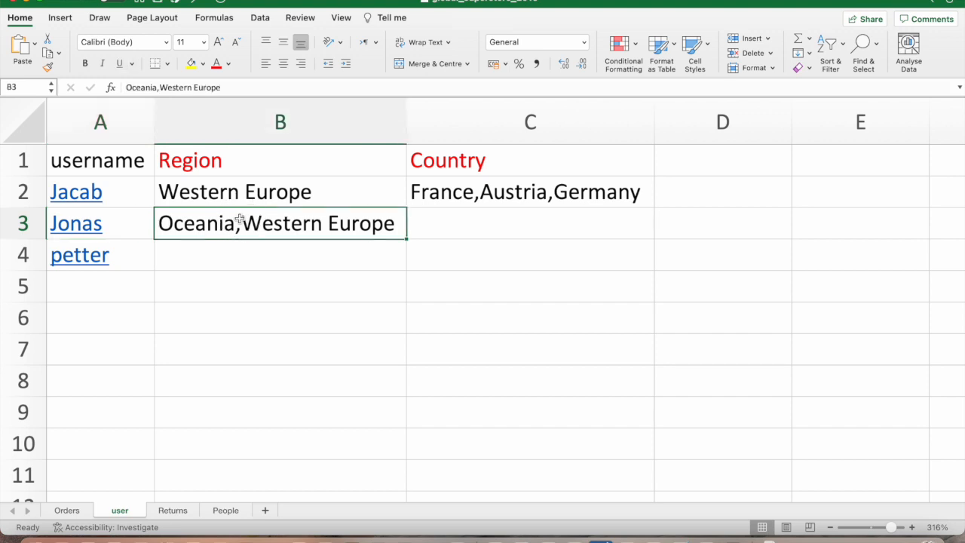
click(458, 222)
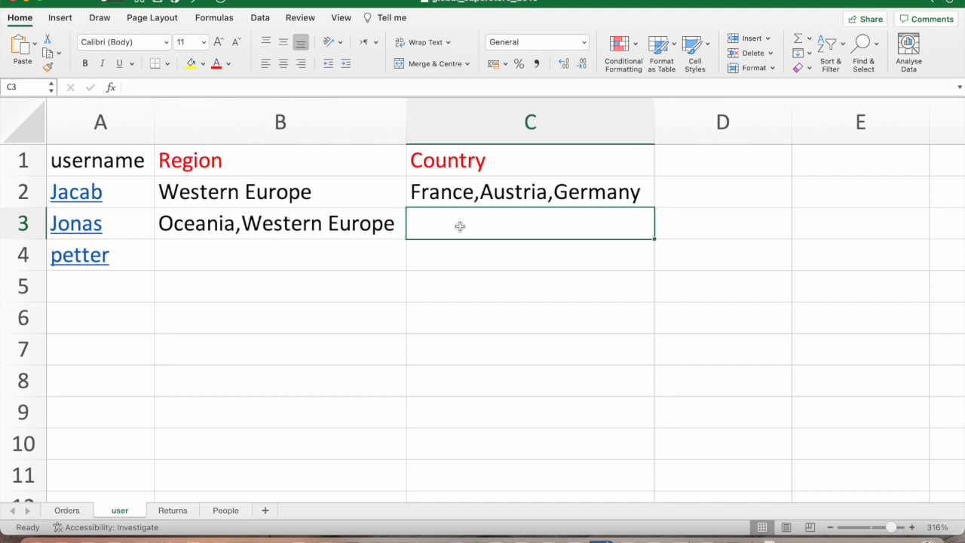
click(168, 254)
click(107, 255)
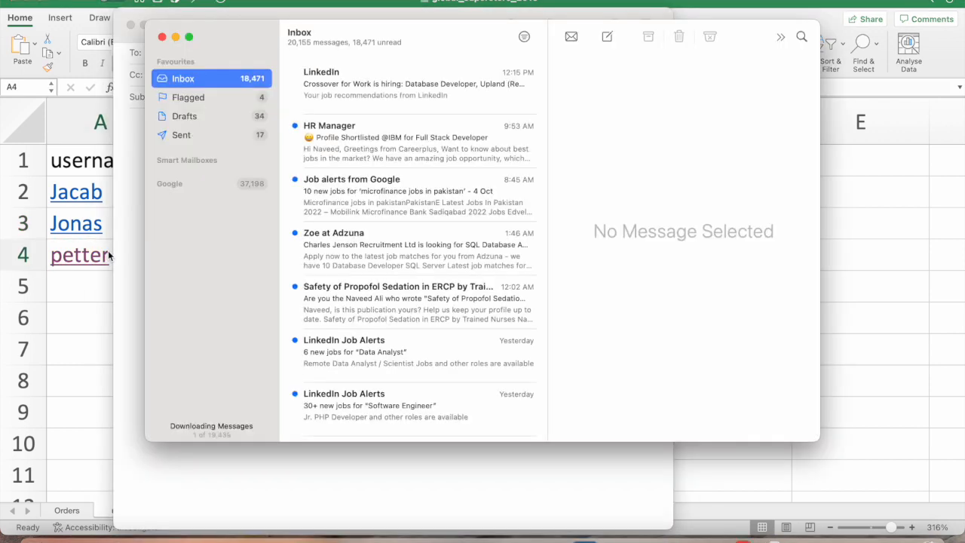
click(162, 37)
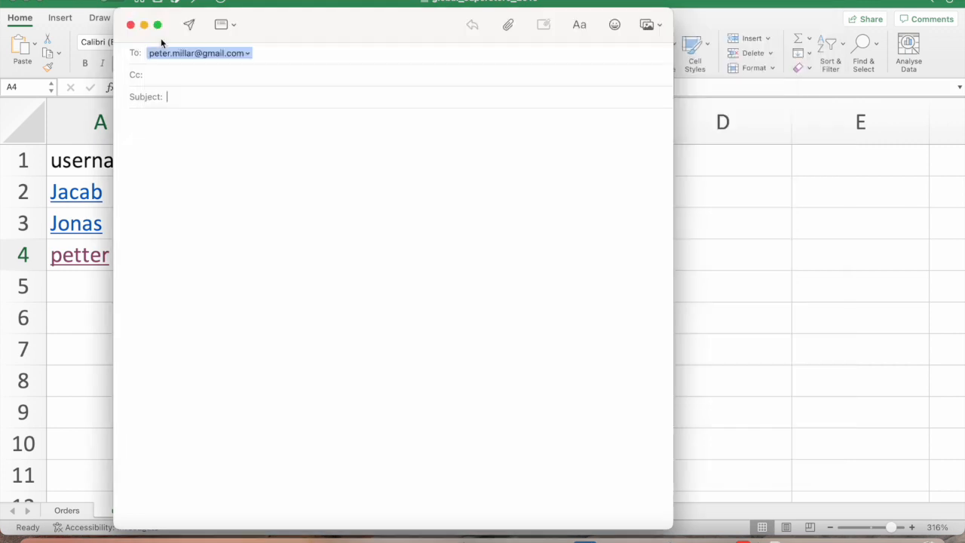
click(129, 25)
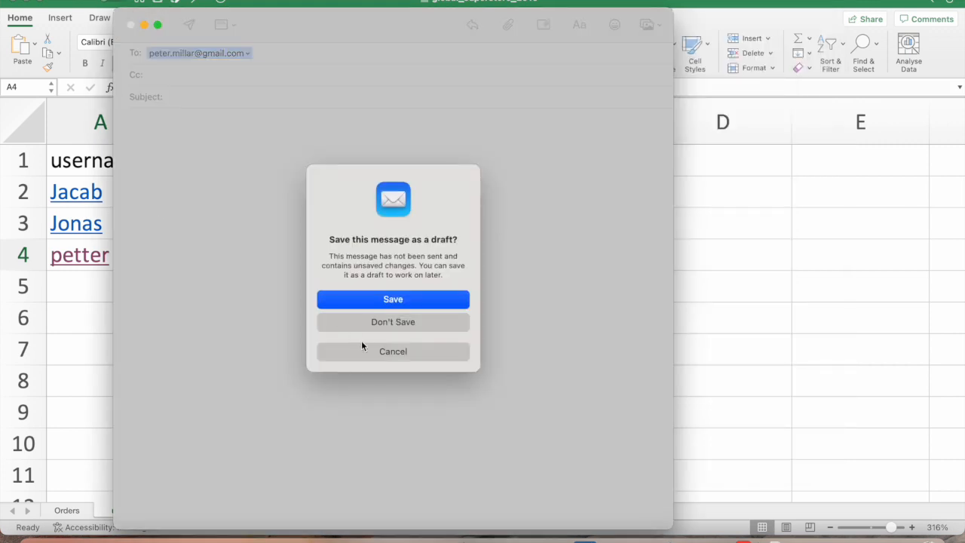
click(370, 321)
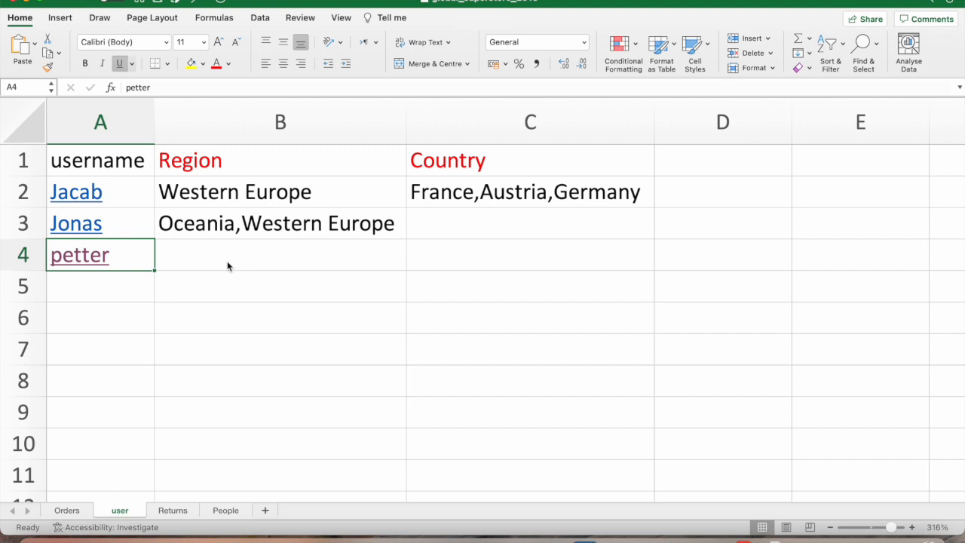
Check the Region and Country cells of the third user's row (B4:C4)
click(228, 261)
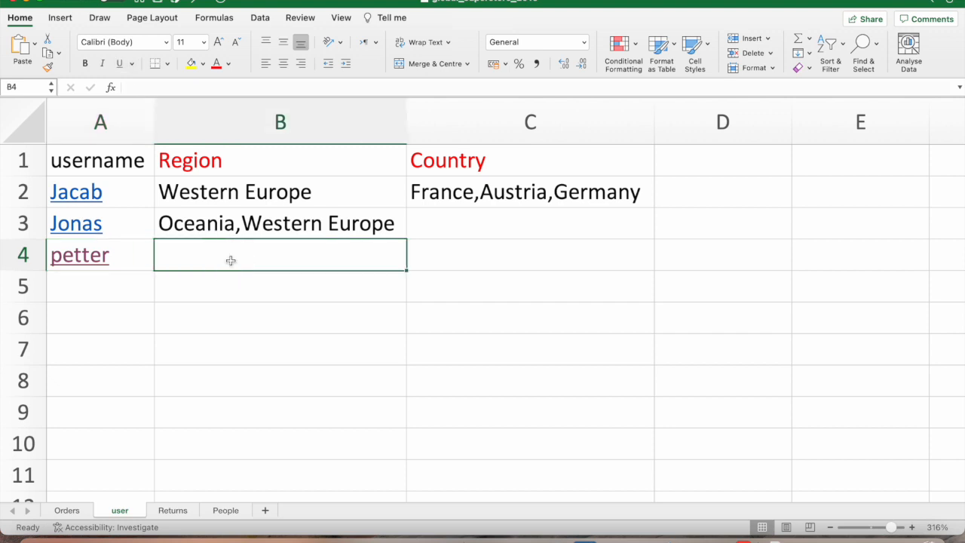
click(475, 261)
click(283, 255)
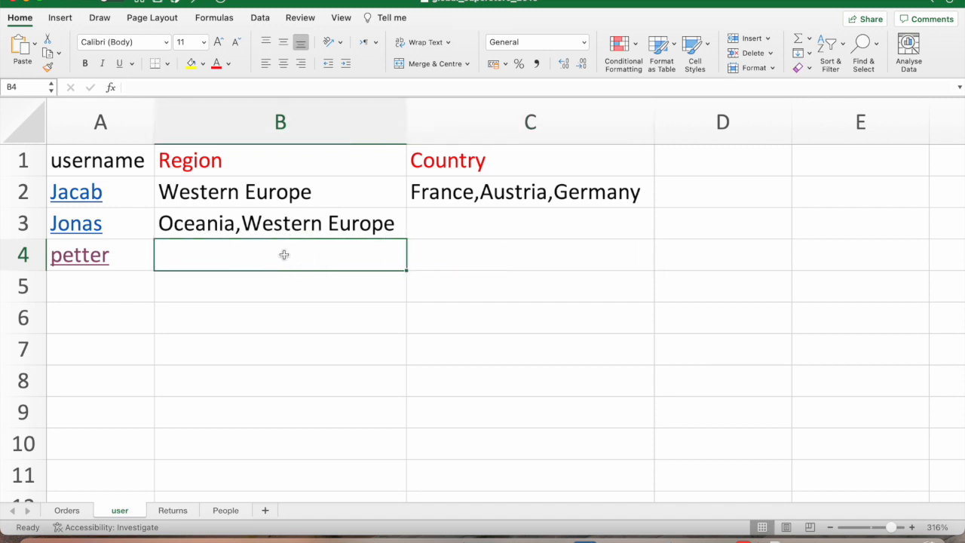
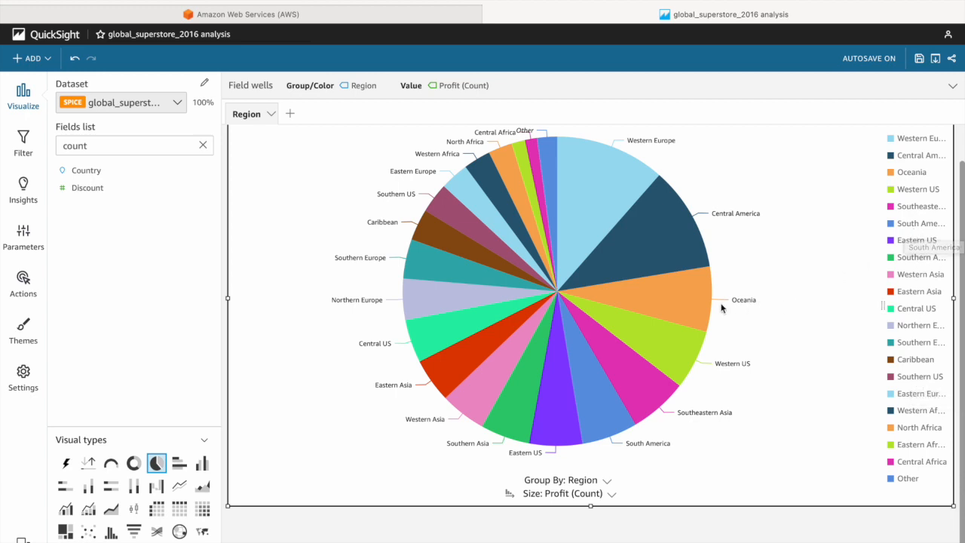
Inspect the profit count of individual regions in the pie chart of the QuickSight global_superstore_2016 analysis
mouse_move(693, 306)
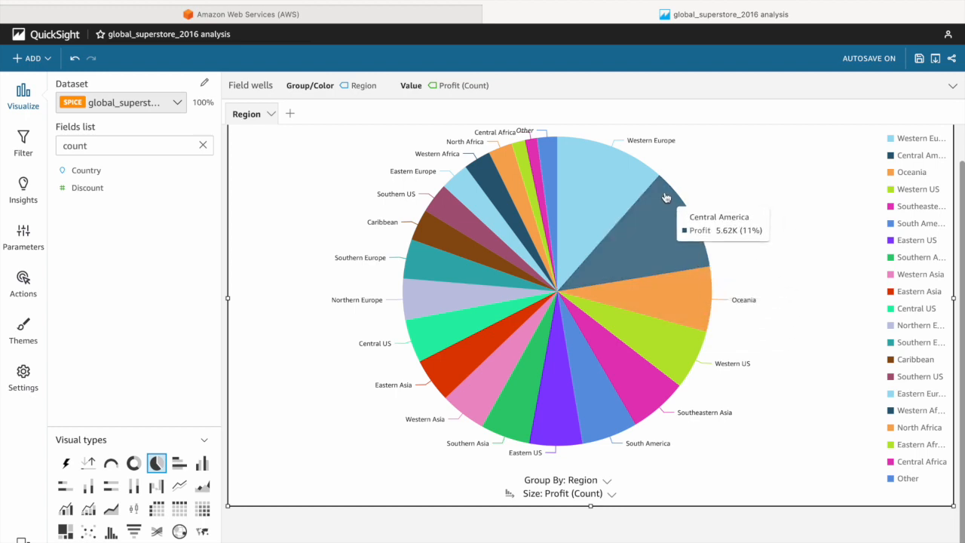
mouse_move(625, 179)
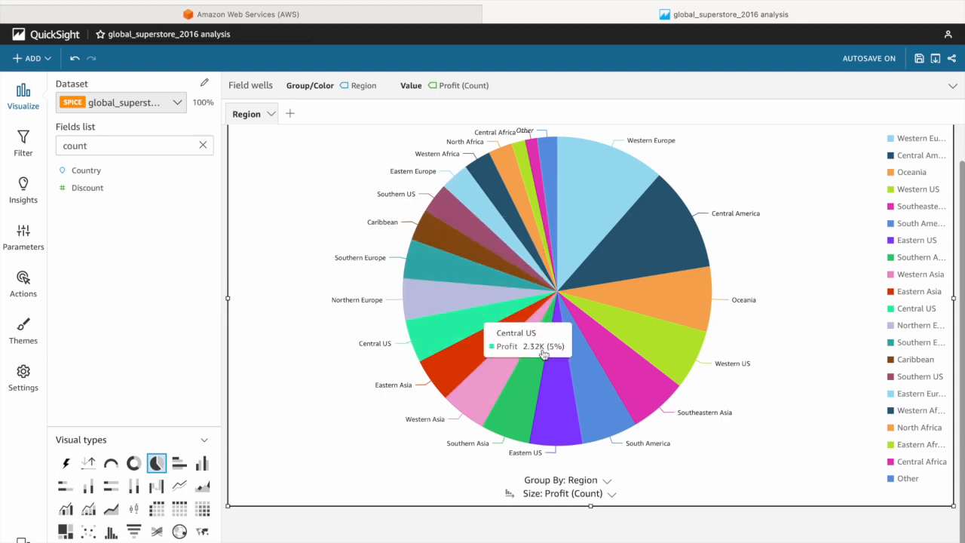
mouse_move(933, 156)
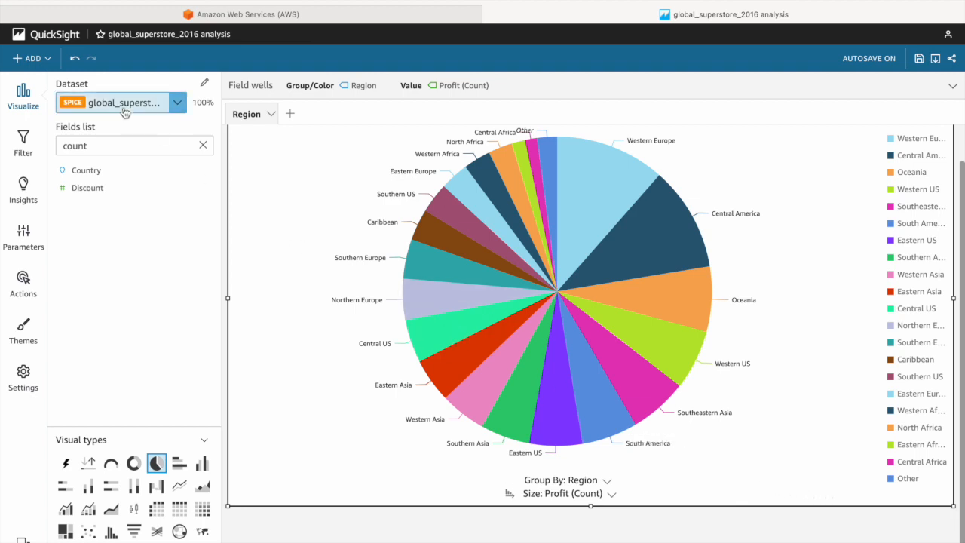
Open the summary of the usersec dataset stored in the row_level_security shared folder
click(44, 34)
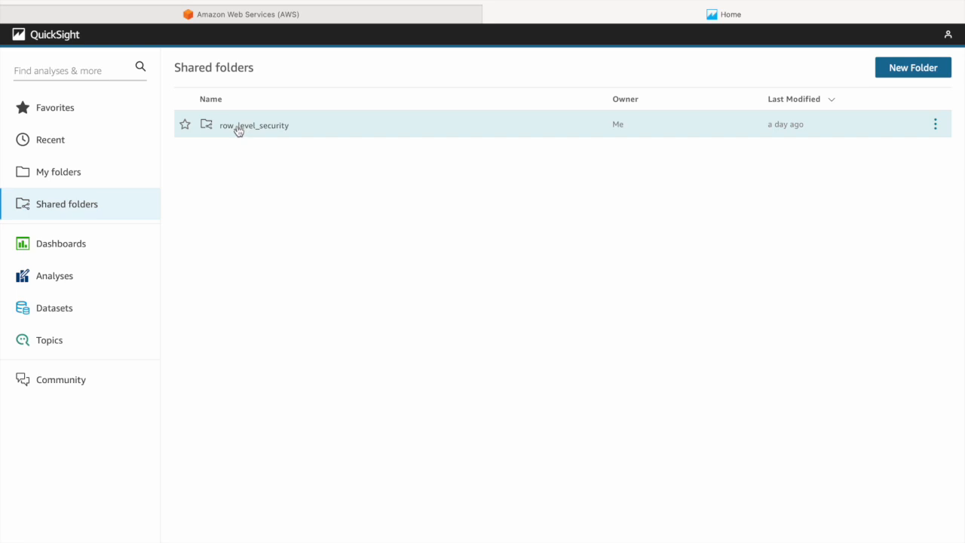
click(238, 130)
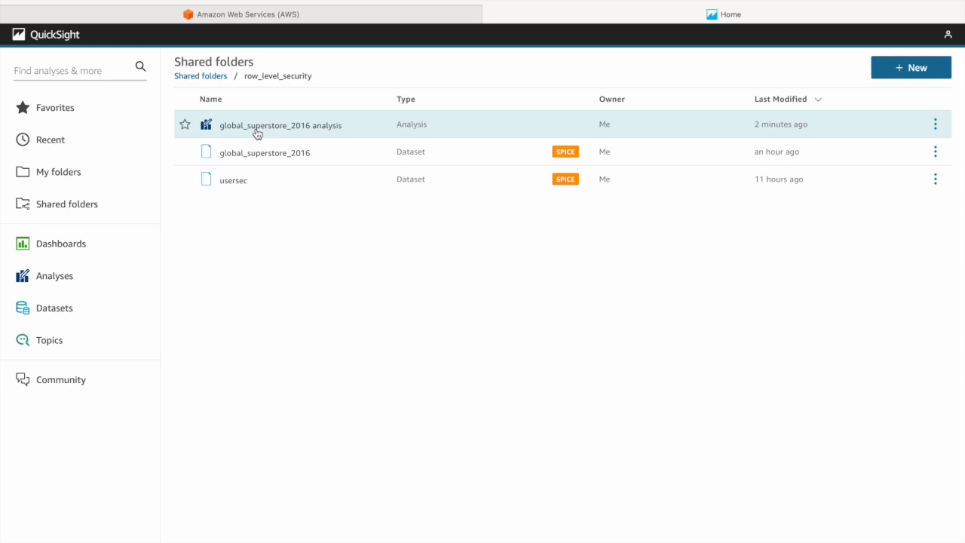
click(228, 185)
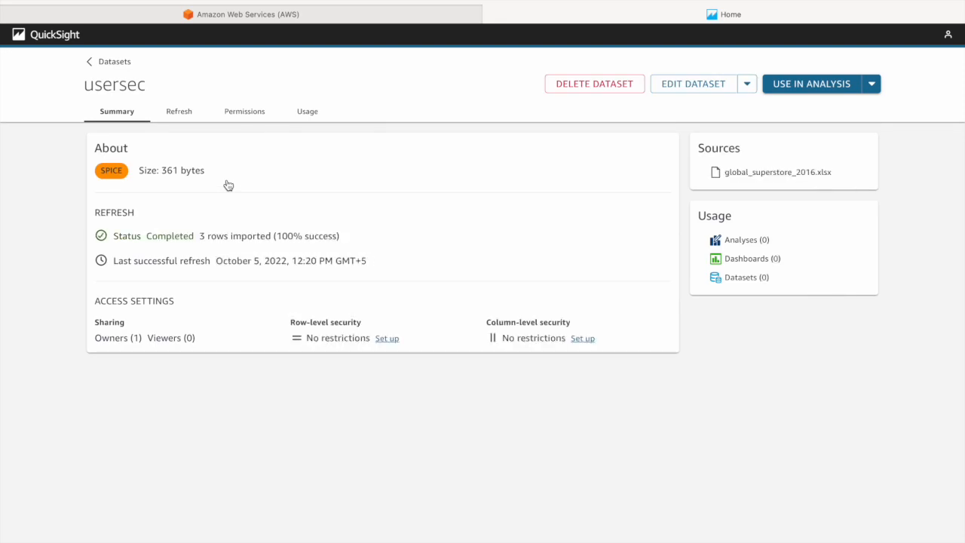
Examine the usersec dataset's username, Region and Country columns in its editor, and return to the shared folders without saving
click(695, 84)
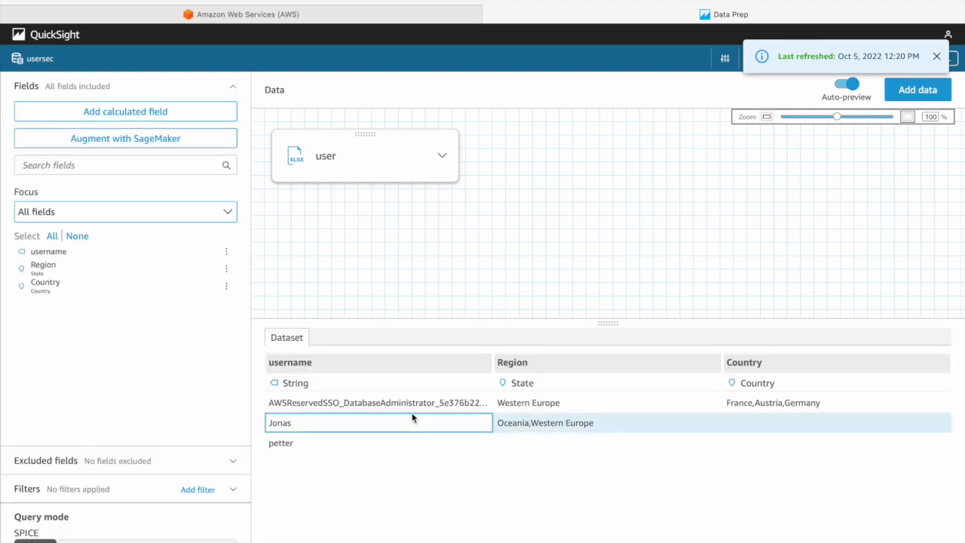
drag(494, 369, 315, 370)
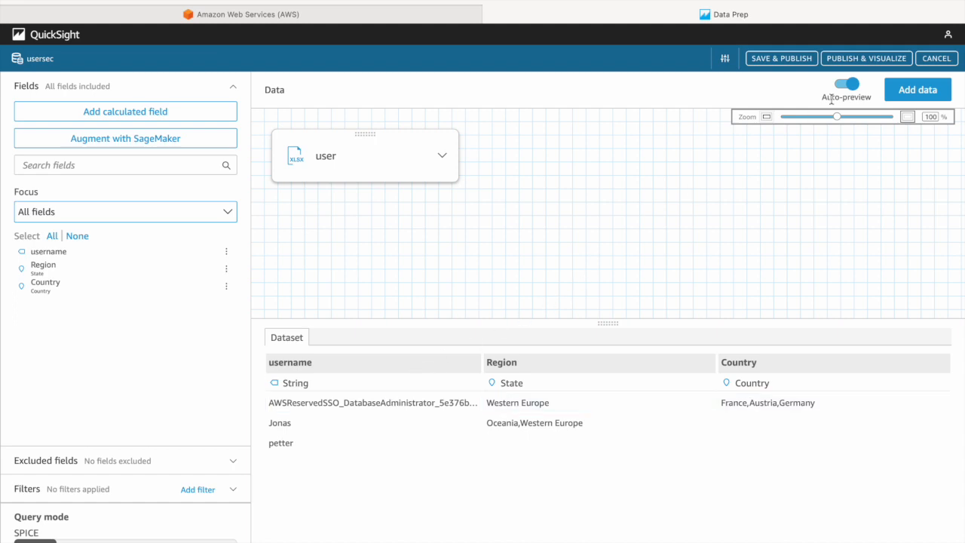
click(932, 63)
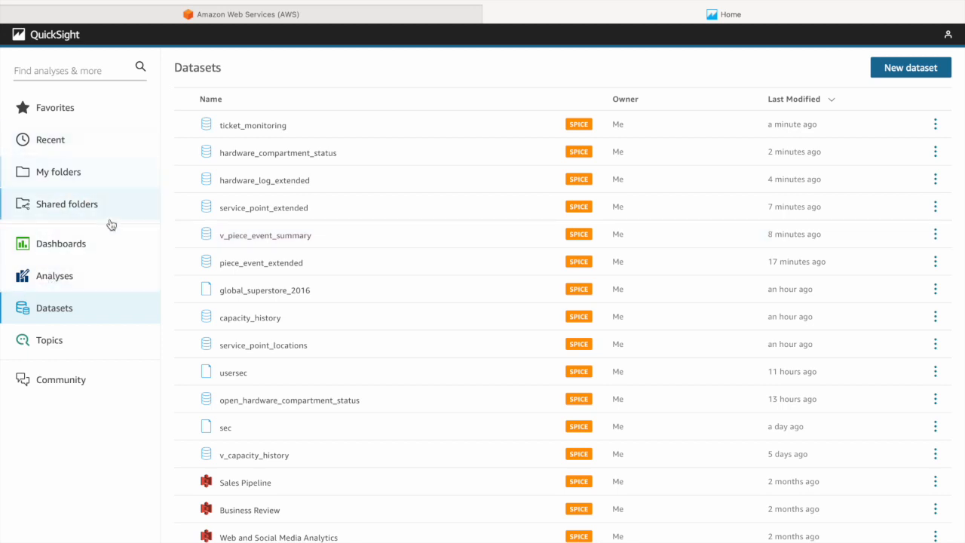
click(74, 214)
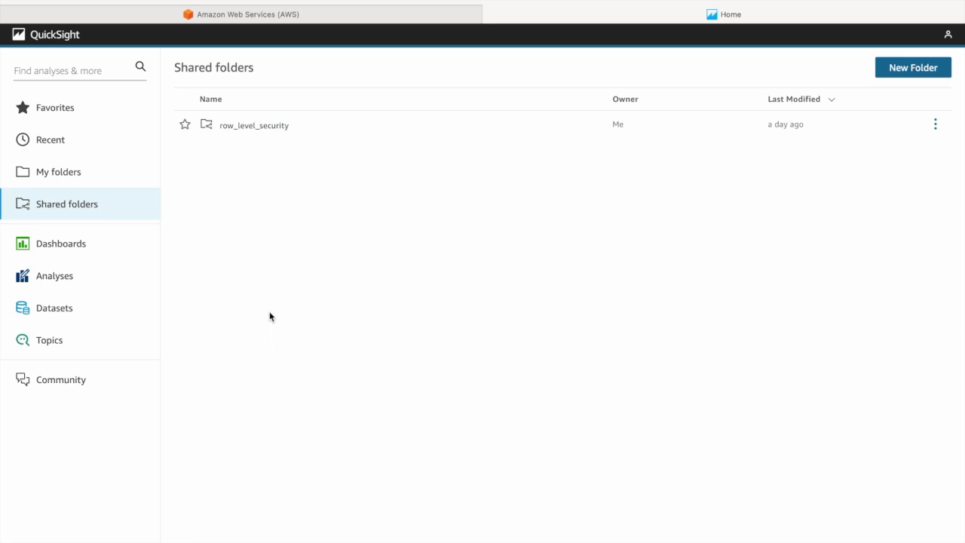
Open the row-level security setup of the global_superstore_2016 dataset stored in the row_level_security shared folder
click(270, 124)
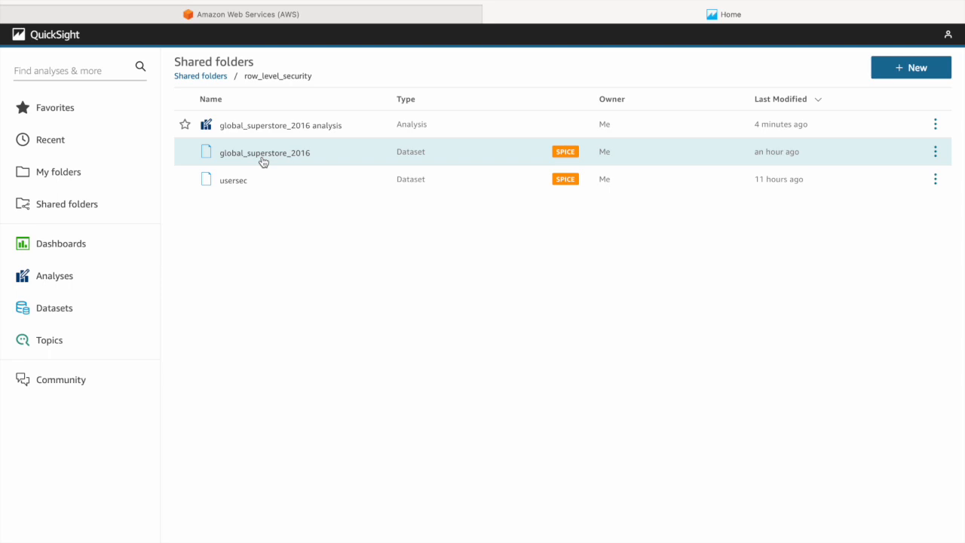
click(263, 161)
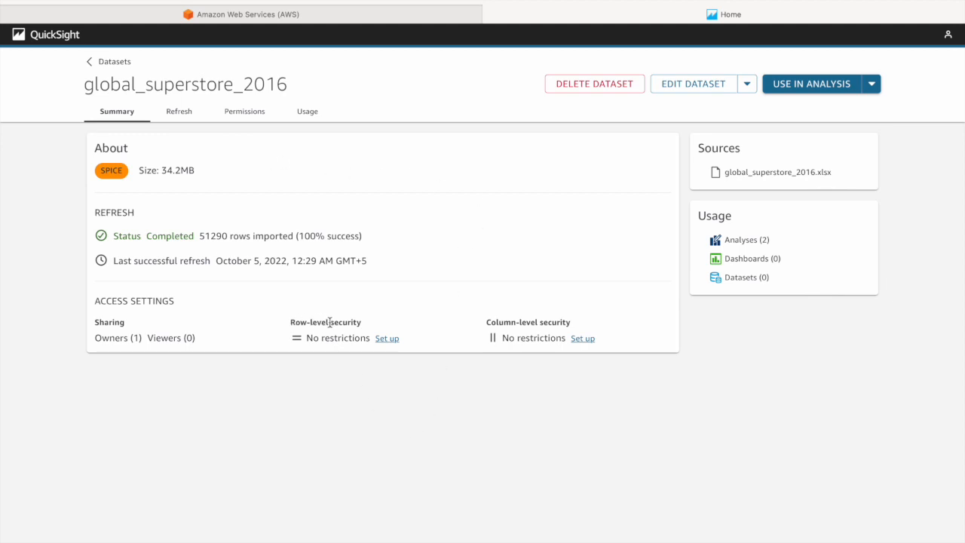
click(387, 338)
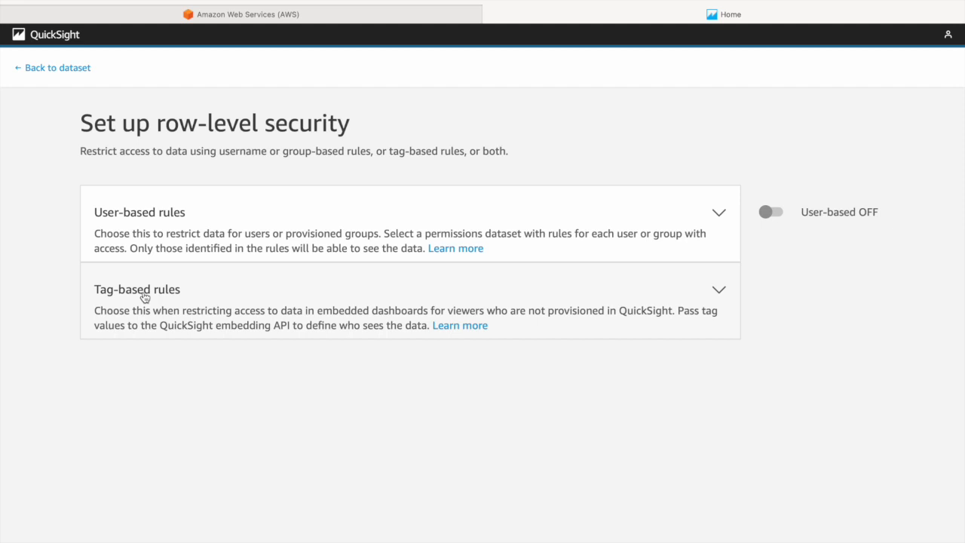
Select the usersec dataset as the permissions dataset for the user-based rules
click(724, 216)
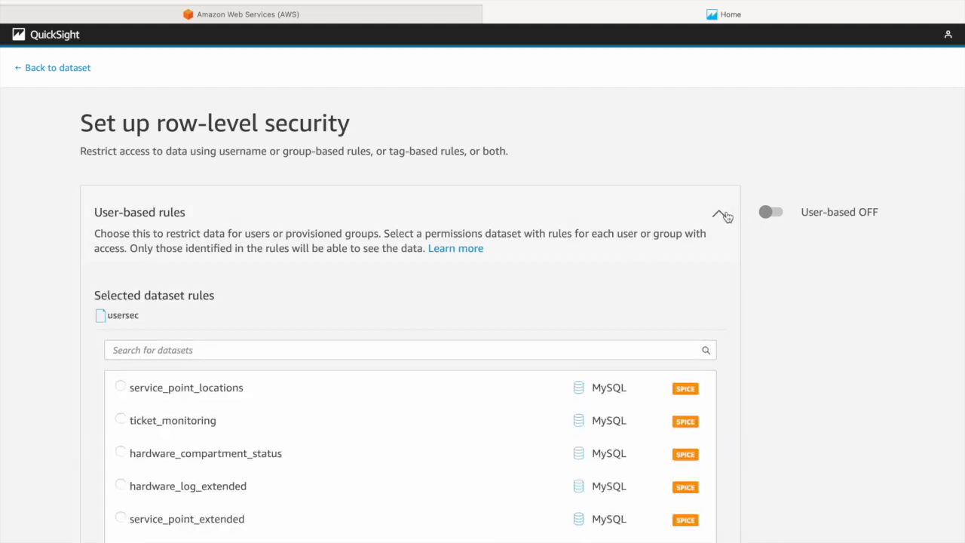
scroll(394, 332, down, 5)
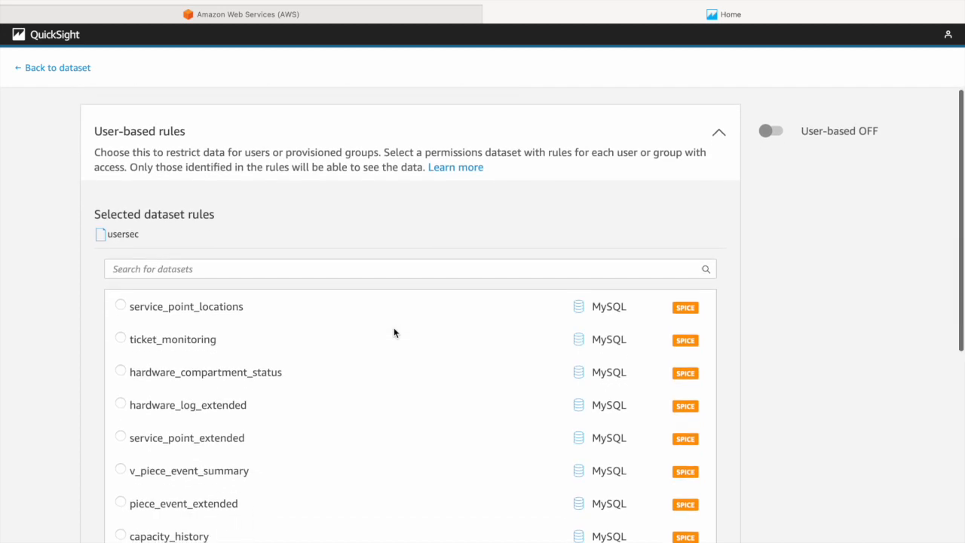
scroll(394, 332, down, 2)
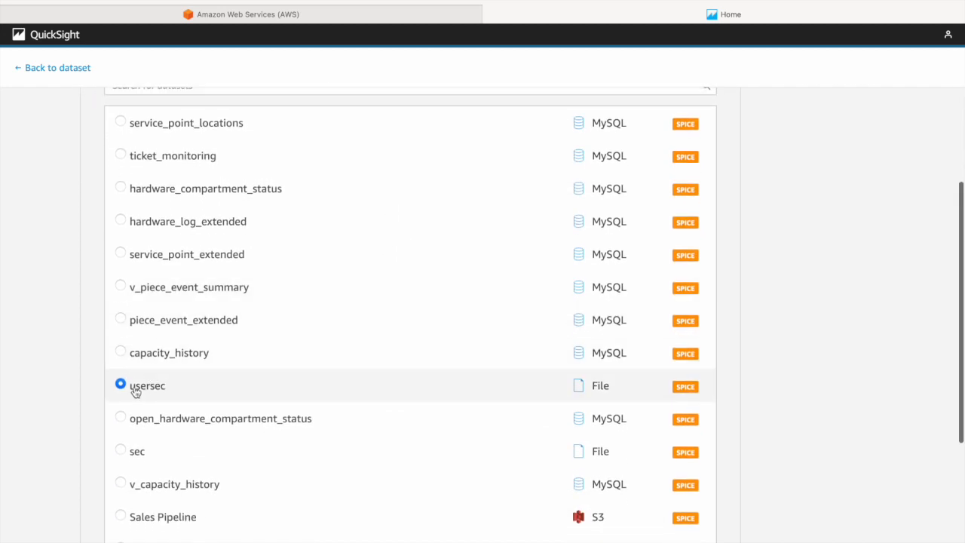
click(135, 392)
click(135, 391)
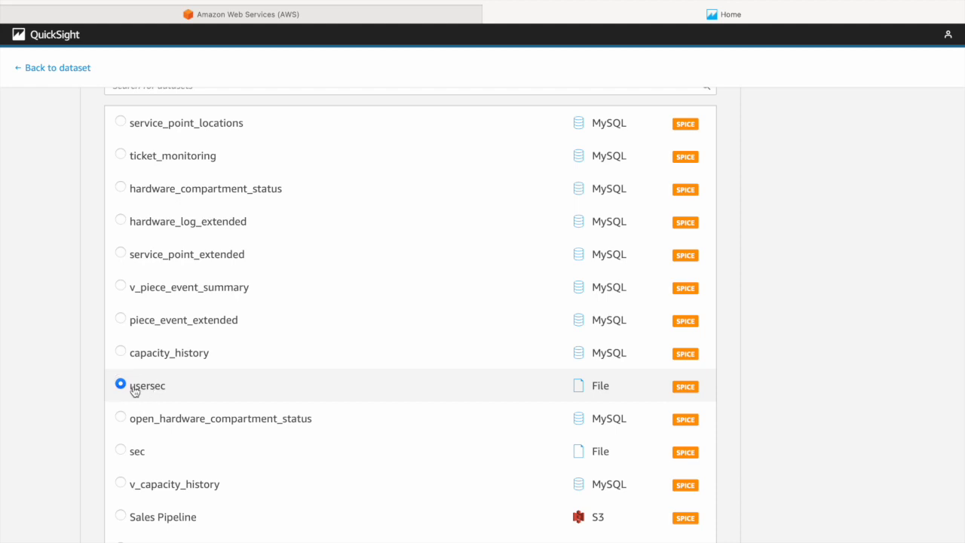
scroll(218, 373, up, 3)
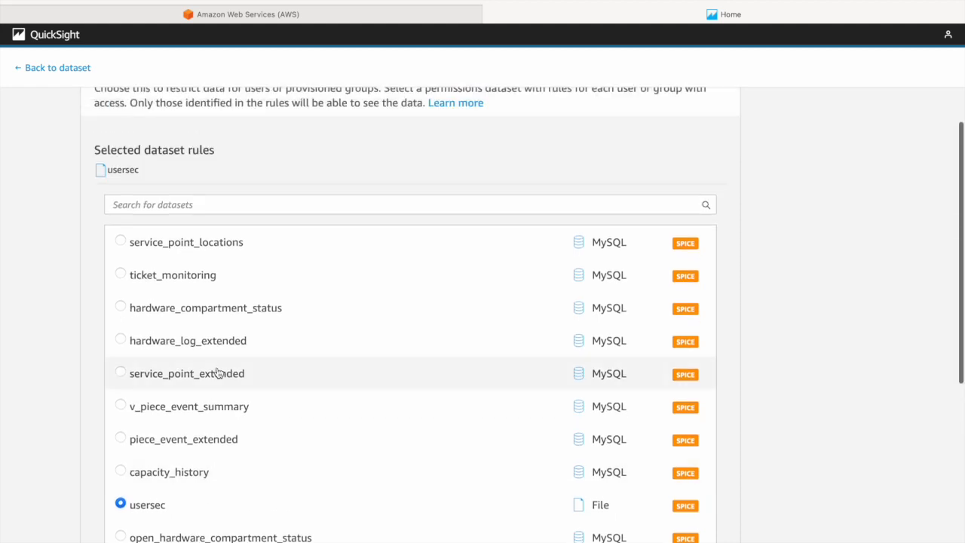
scroll(218, 372, down, 6)
scroll(218, 373, down, 1)
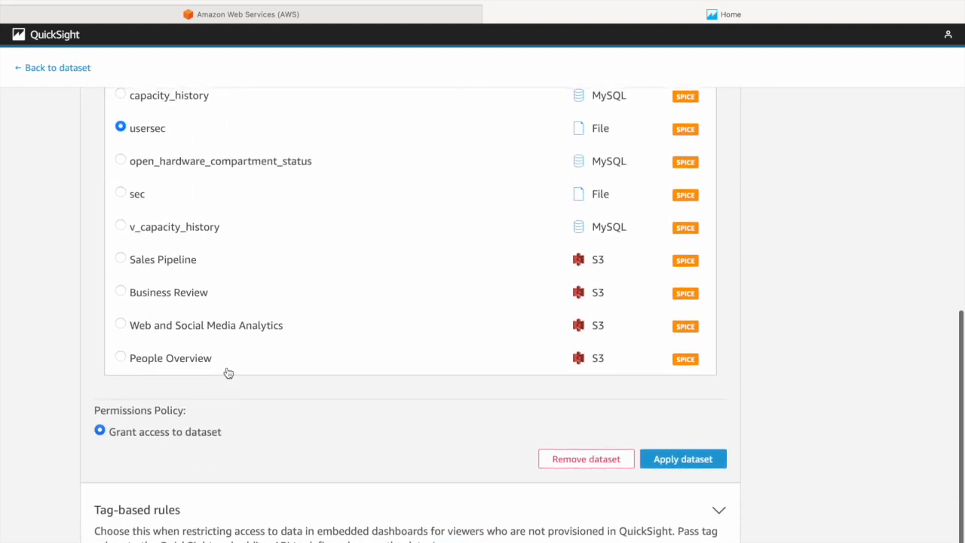
Apply the usersec dataset with the Grant access to dataset policy and activate the user-based rules
click(697, 461)
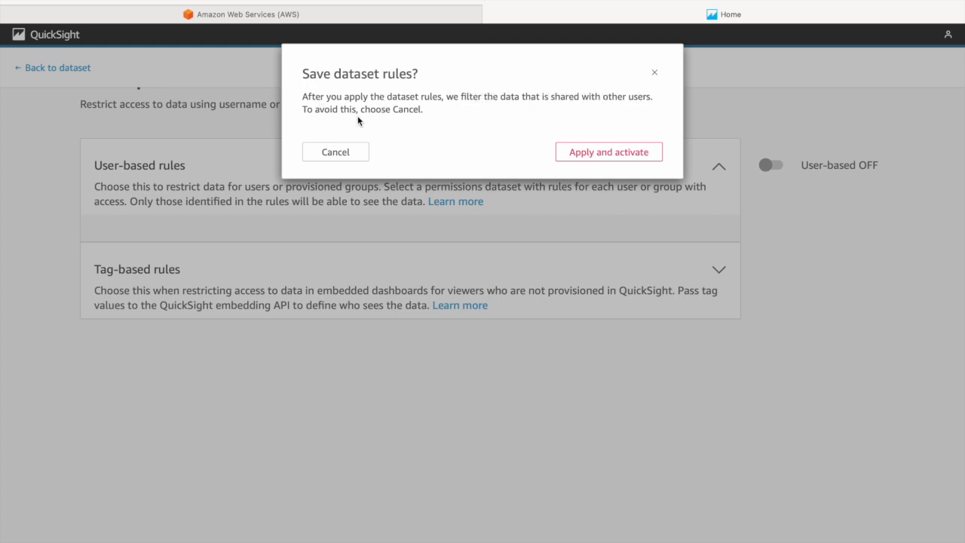
click(588, 152)
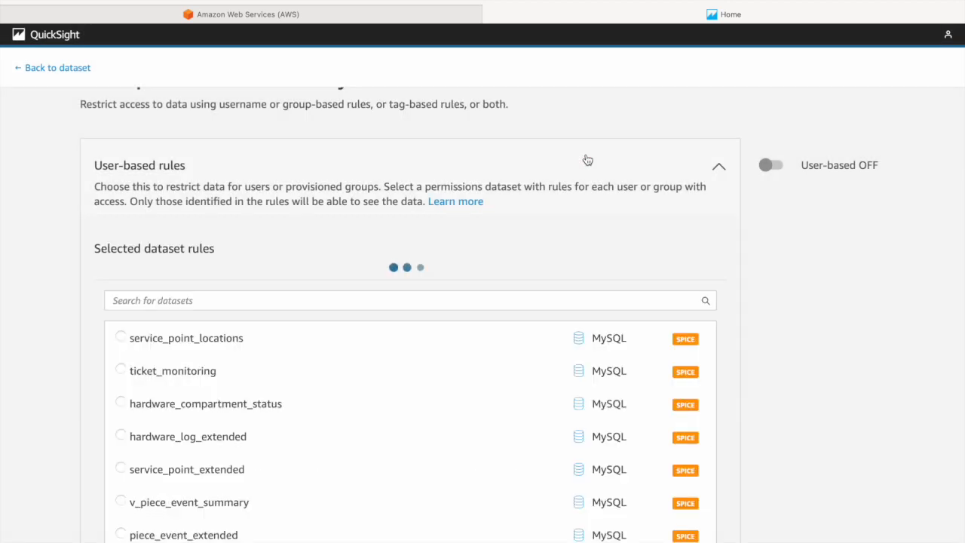
click(771, 166)
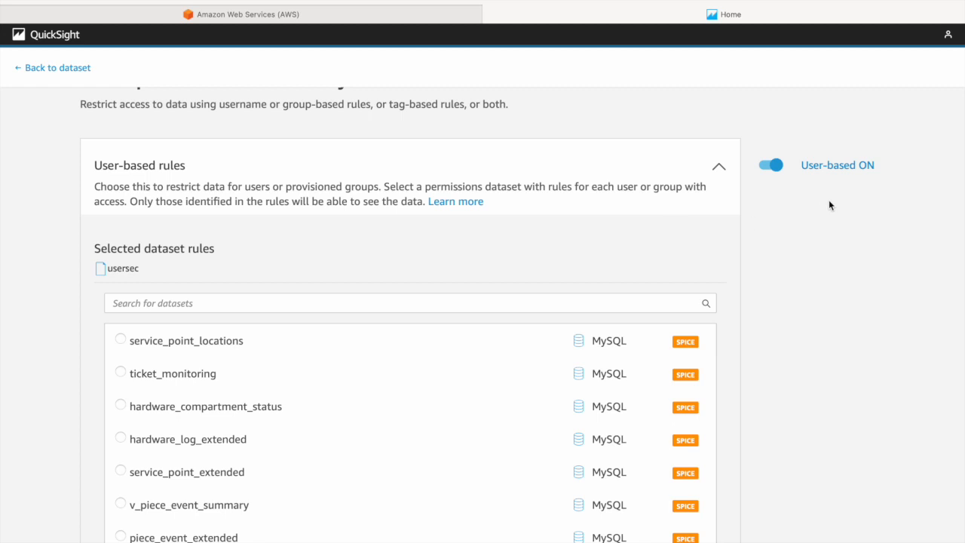
Return to the row_level_security shared folder, check the dataset's restriction marker, and open the global_superstore_2016 analysis
click(22, 68)
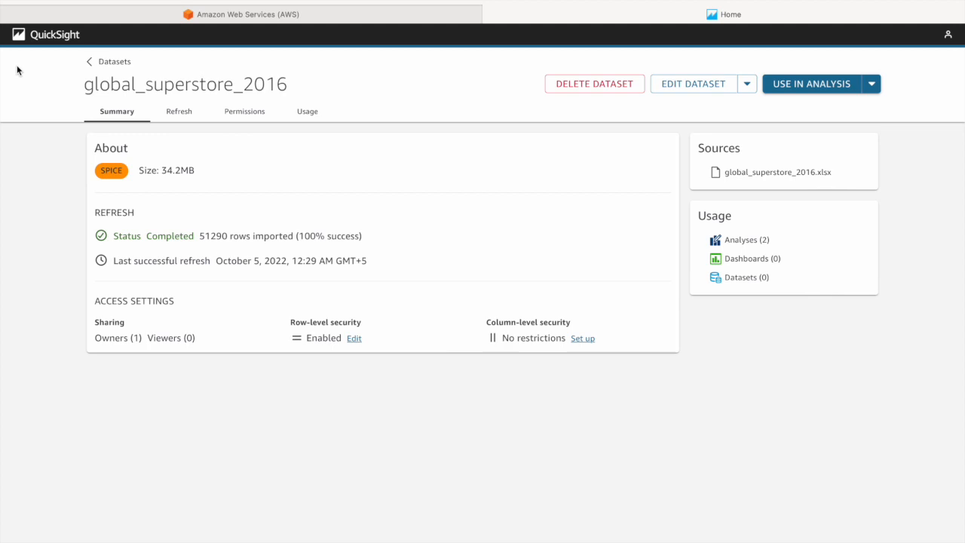
click(90, 67)
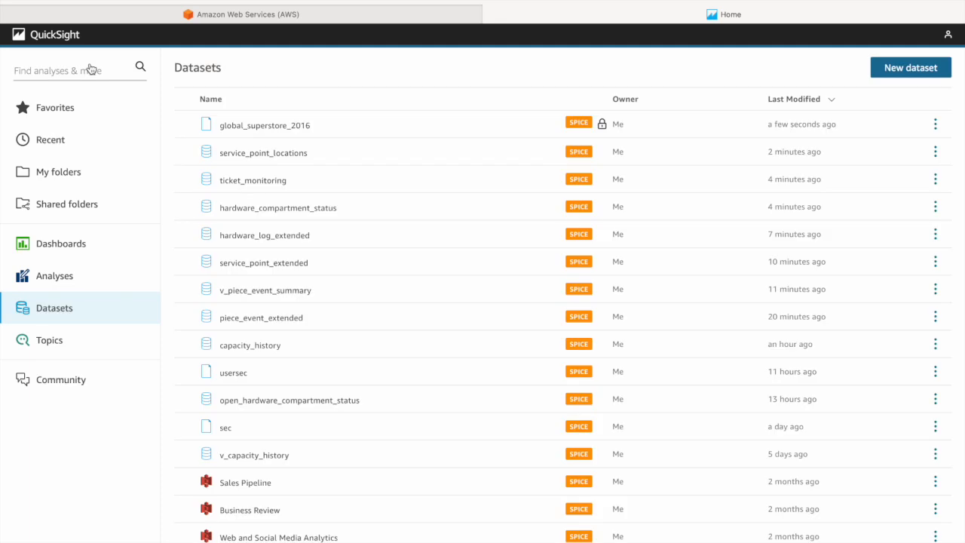
click(72, 209)
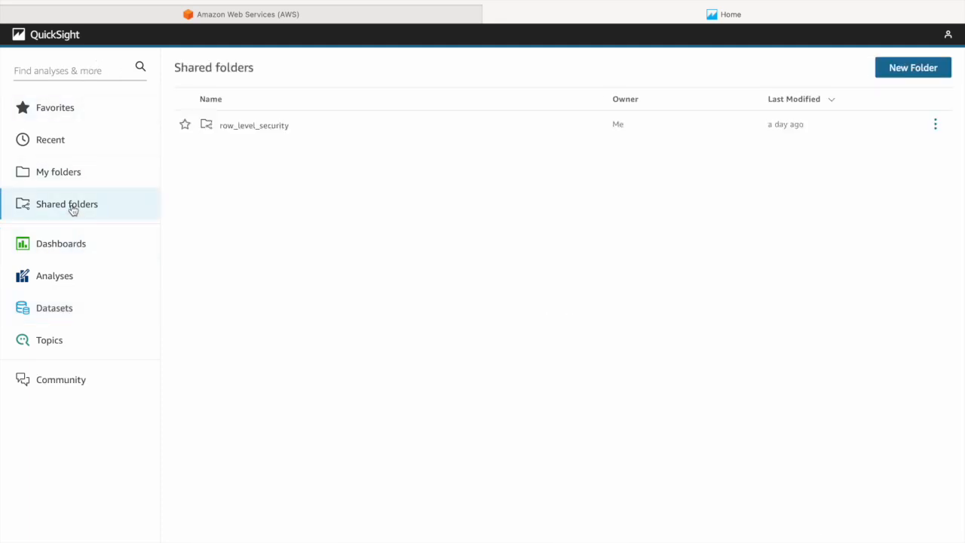
click(253, 126)
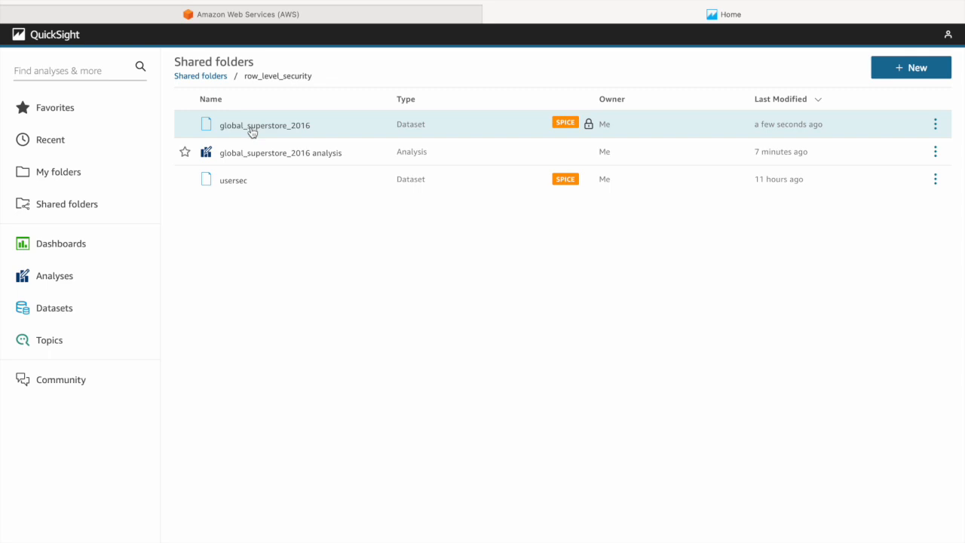
mouse_move(590, 129)
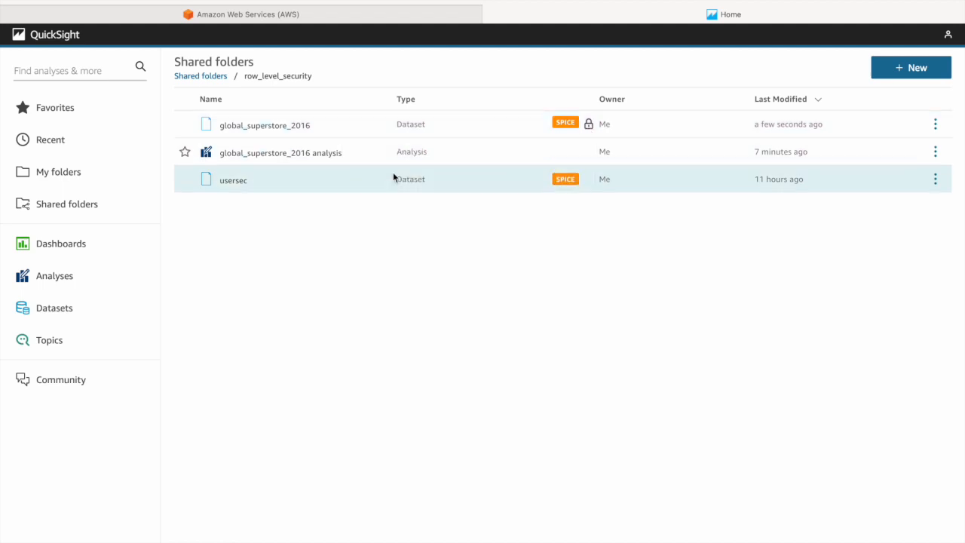
click(324, 157)
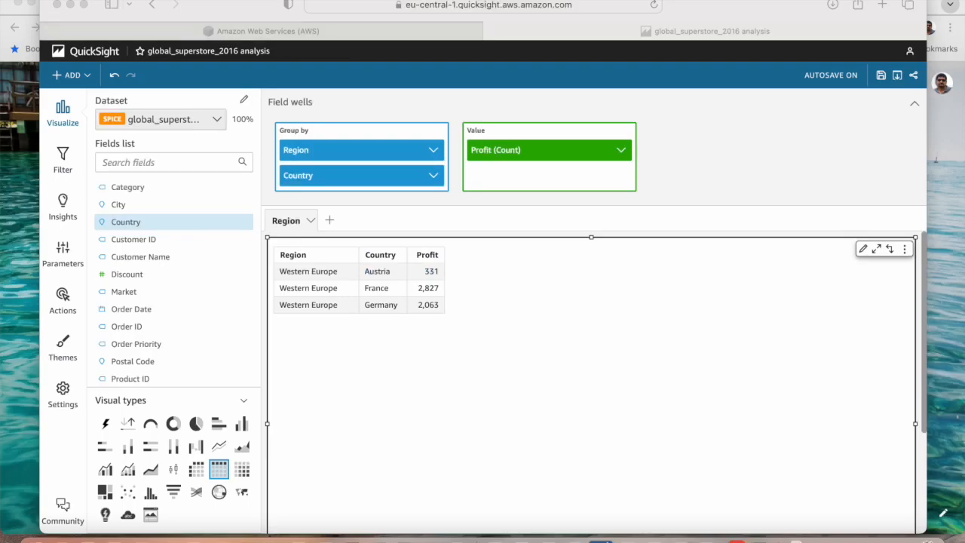
Switch to the Excel user sheet and check the Region and Country cells of the first user's row (B2:C2) against the analysis
click(684, 31)
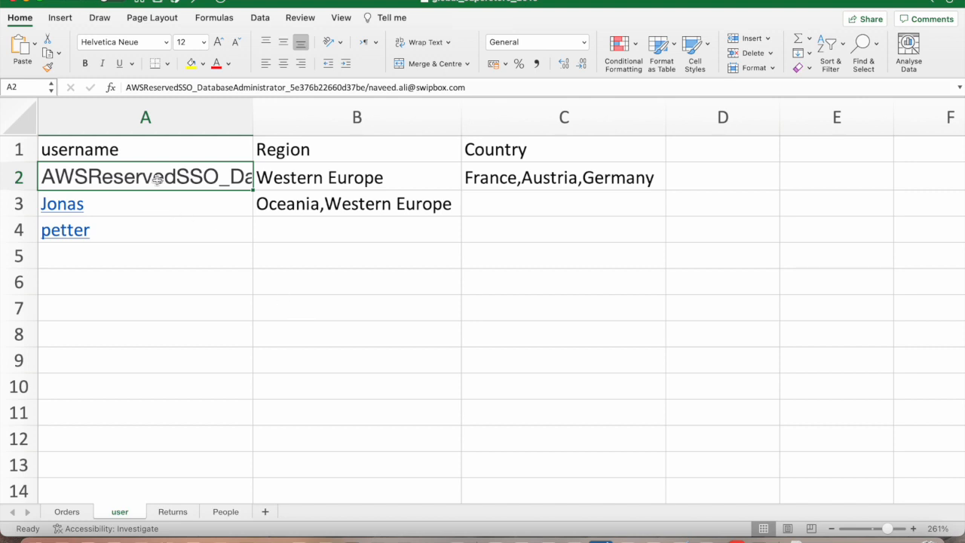
click(289, 178)
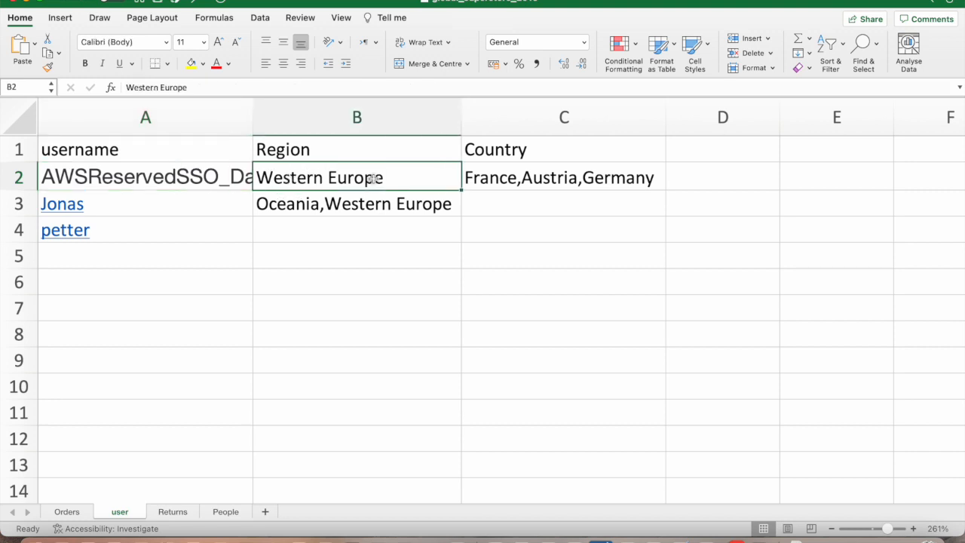
click(502, 182)
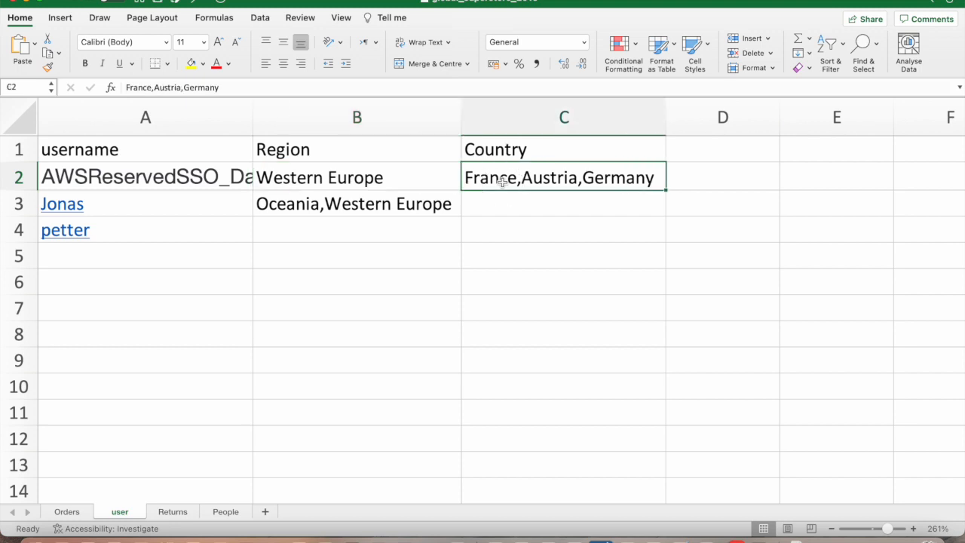